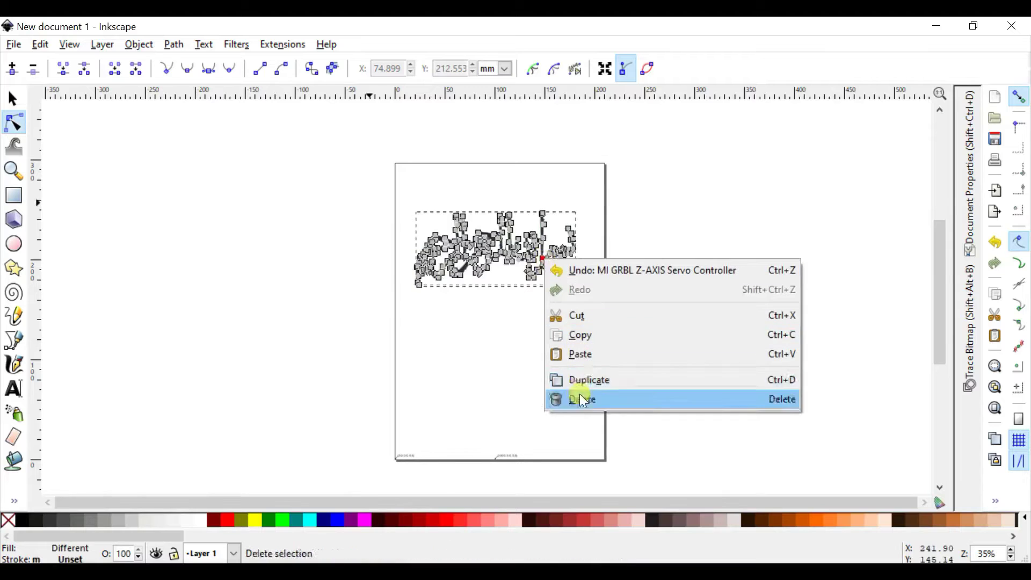
pyautogui.click(579, 399)
pyautogui.click(15, 46)
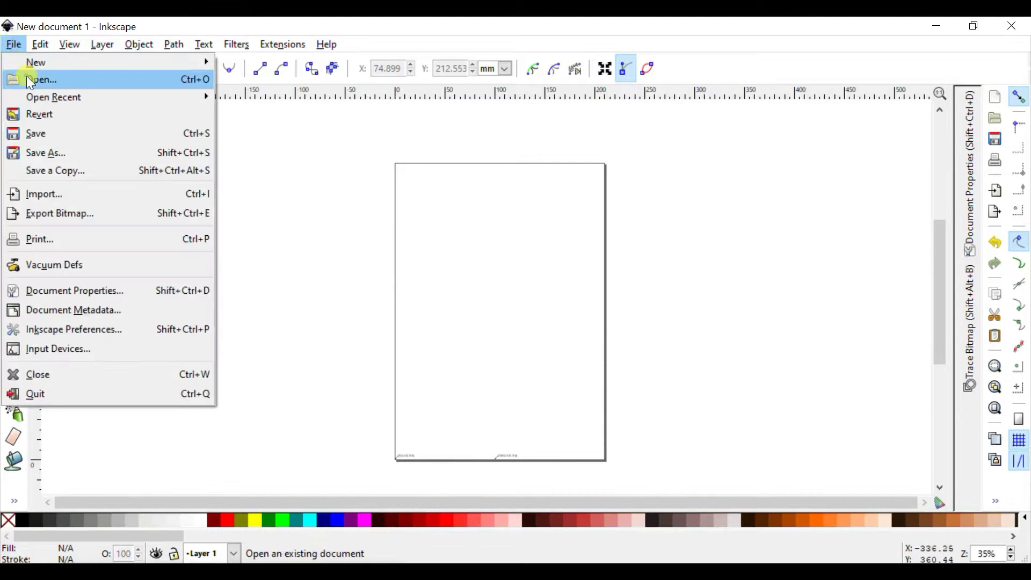
pyautogui.click(26, 76)
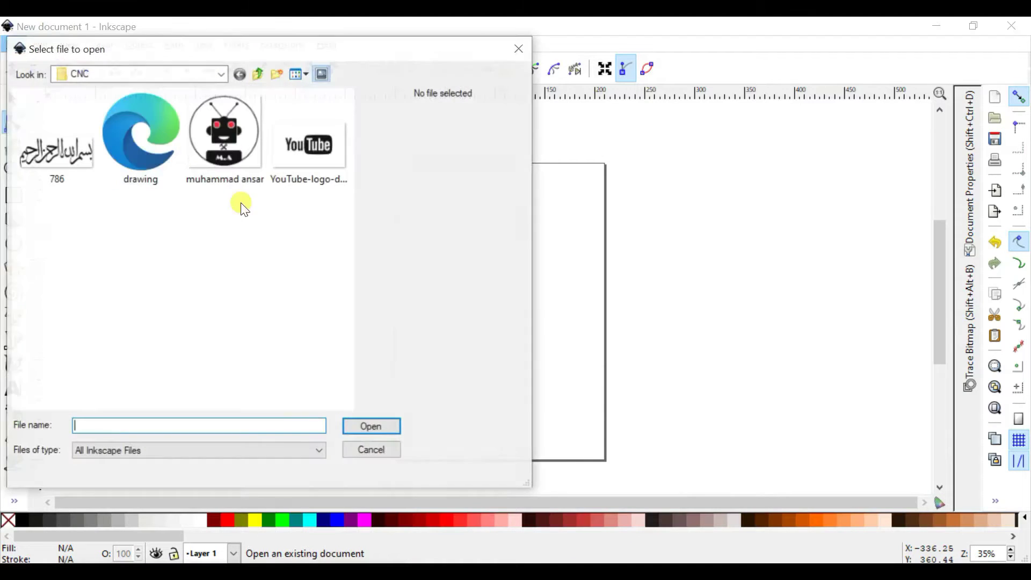
pyautogui.click(230, 134)
pyautogui.click(369, 428)
pyautogui.click(578, 367)
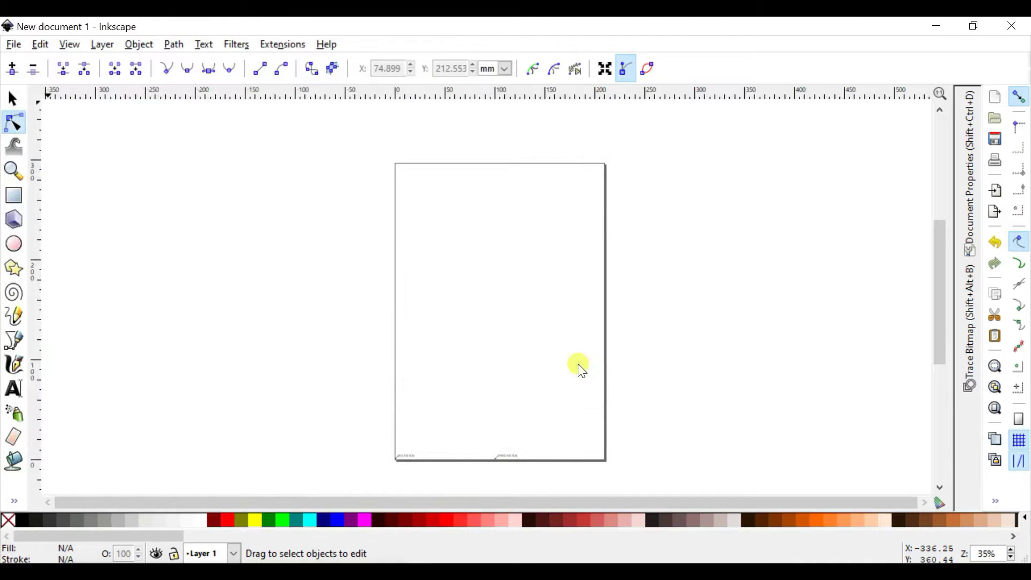
# - Copy the robot image and paste it onto the blank page
pyautogui.rightClick(262, 220)
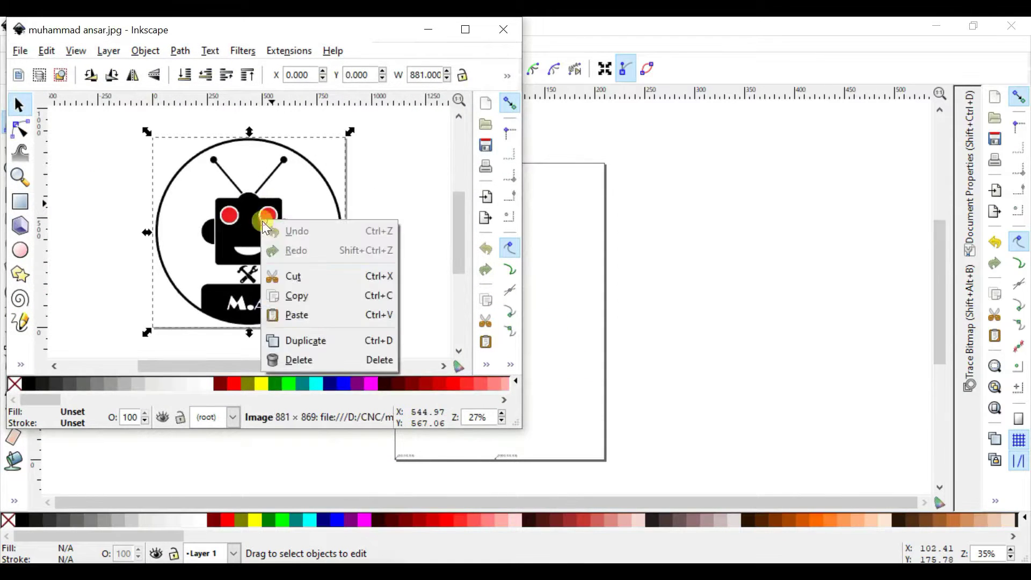
pyautogui.click(322, 293)
pyautogui.click(428, 30)
pyautogui.rightClick(432, 189)
pyautogui.click(460, 281)
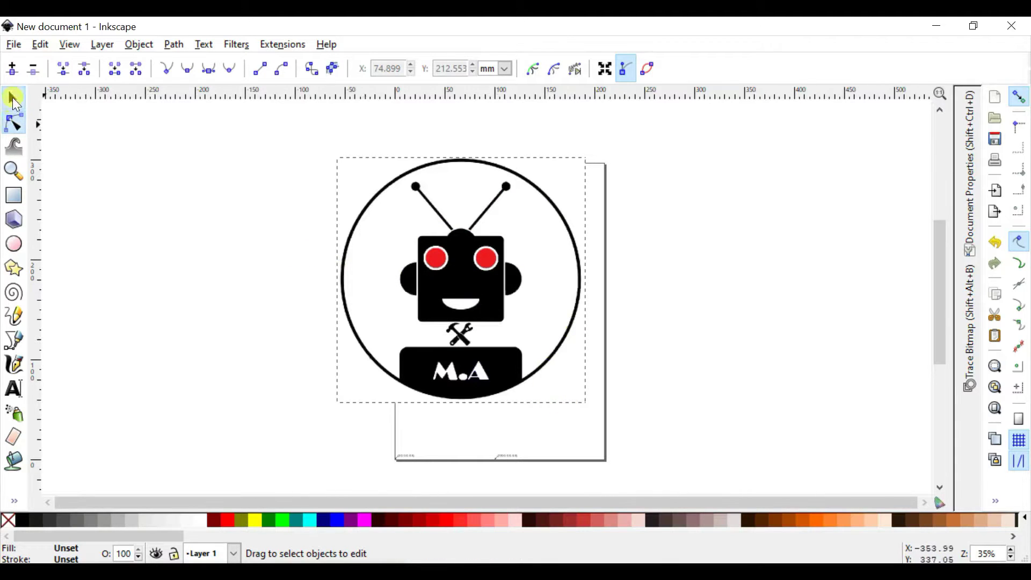
# - Shrink the robot logo and set its width and height to 130 mm
pyautogui.click(14, 98)
pyautogui.moveTo(587, 404); pyautogui.dragTo(494, 308)
pyautogui.press('Right')
pyautogui.press('Right')
pyautogui.press('Right')
pyautogui.press('Right')
pyautogui.press('Right')
pyautogui.press('Right')
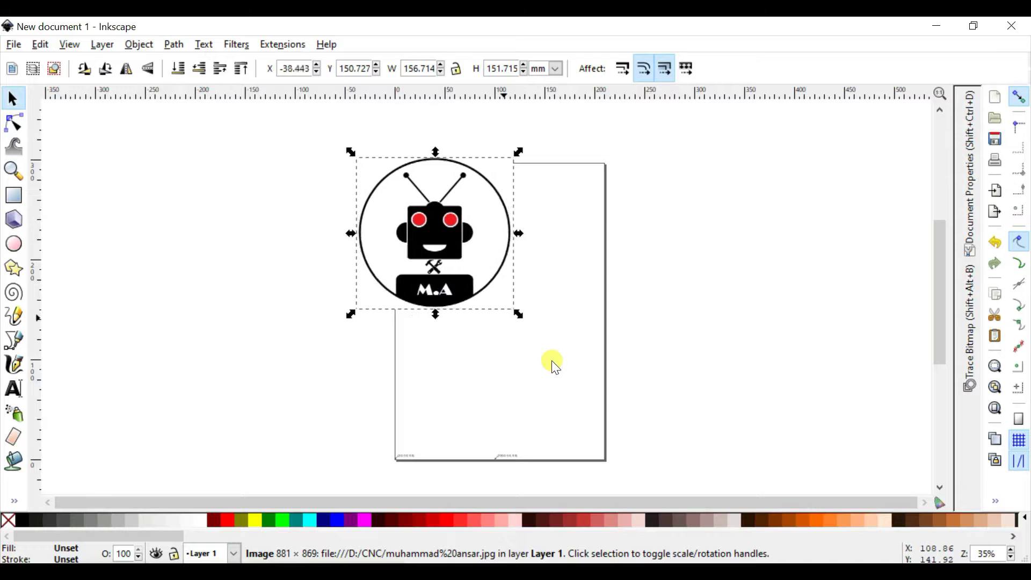
pyautogui.press('Right')
pyautogui.press('Right')
pyautogui.press('Right')
pyautogui.press('Right')
pyautogui.press('Right')
pyautogui.press('Right')
pyautogui.press('Right')
pyautogui.press('Right')
pyautogui.press('Right')
pyautogui.press('Right')
pyautogui.press('Right')
pyautogui.press('Right')
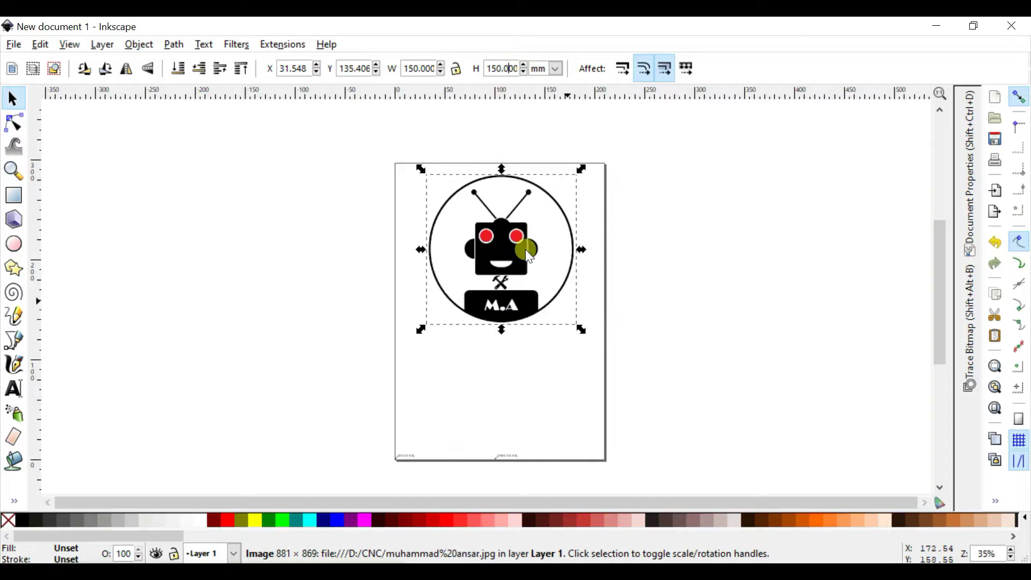
pyautogui.press('Return')
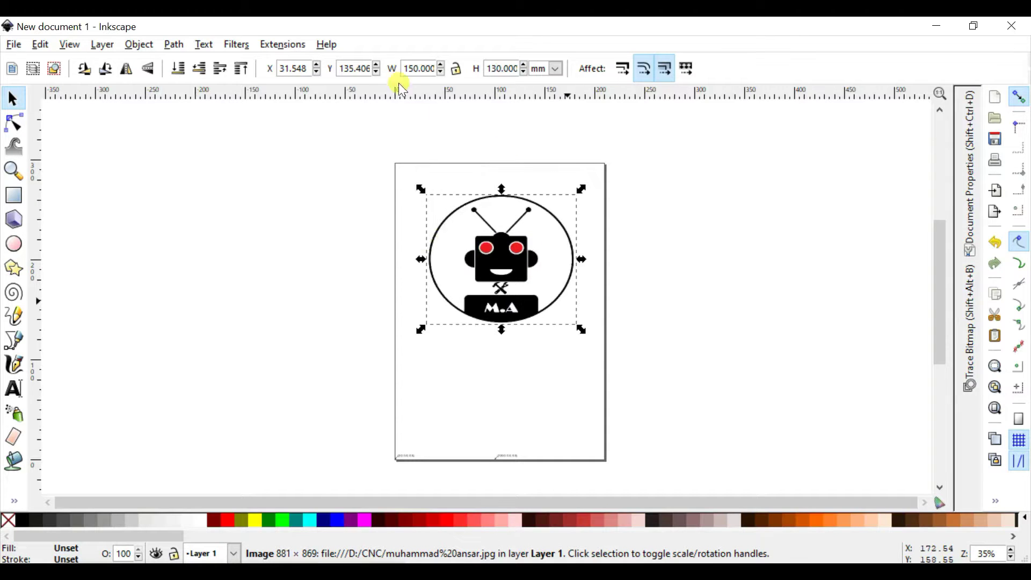
pyautogui.write('130')
pyautogui.press('Return')
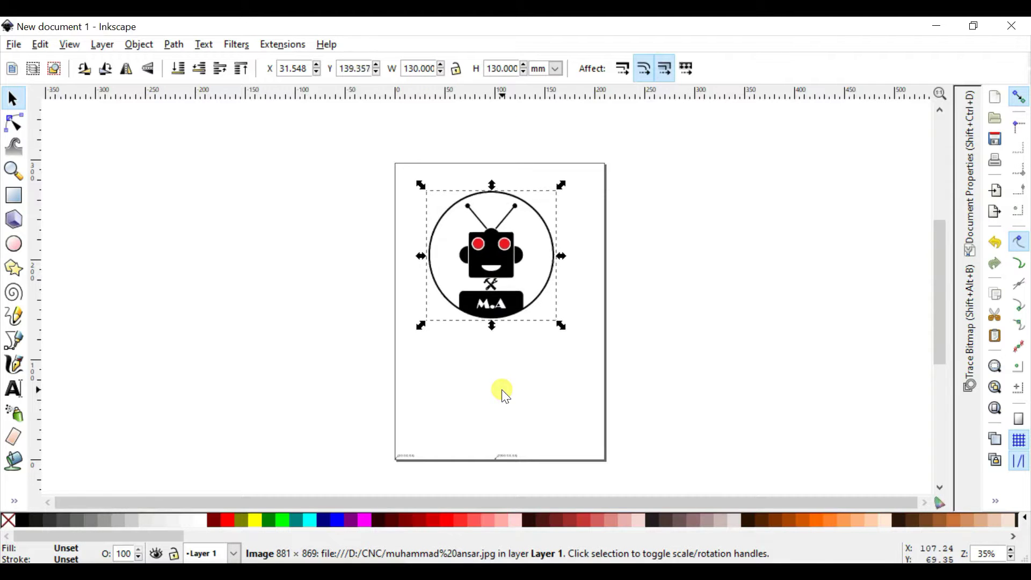
# - Nudge the logo up and right toward the top centre of the page
pyautogui.press('Up')
pyautogui.press('Up')
pyautogui.press('Up')
pyautogui.press('Up')
pyautogui.press('Up')
pyautogui.press('Up')
pyautogui.press('Up')
pyautogui.press('Up')
pyautogui.press('Up')
pyautogui.press('Up')
pyautogui.press('Up')
pyautogui.press('Right')
pyautogui.press('Right')
pyautogui.press('Right')
pyautogui.press('Right')
pyautogui.press('Right')
pyautogui.press('Right')
pyautogui.press('Right')
pyautogui.press('Right')
pyautogui.press('Right')
pyautogui.press('Right')
pyautogui.press('Right')
pyautogui.press('Right')
pyautogui.press('Right')
pyautogui.press('Up')
pyautogui.press('Up')
pyautogui.press('Up')
pyautogui.press('Up')
pyautogui.press('Up')
pyautogui.press('Up')
pyautogui.press('Up')
pyautogui.press('Up')
pyautogui.press('Up')
pyautogui.press('Up')
pyautogui.press('Up')
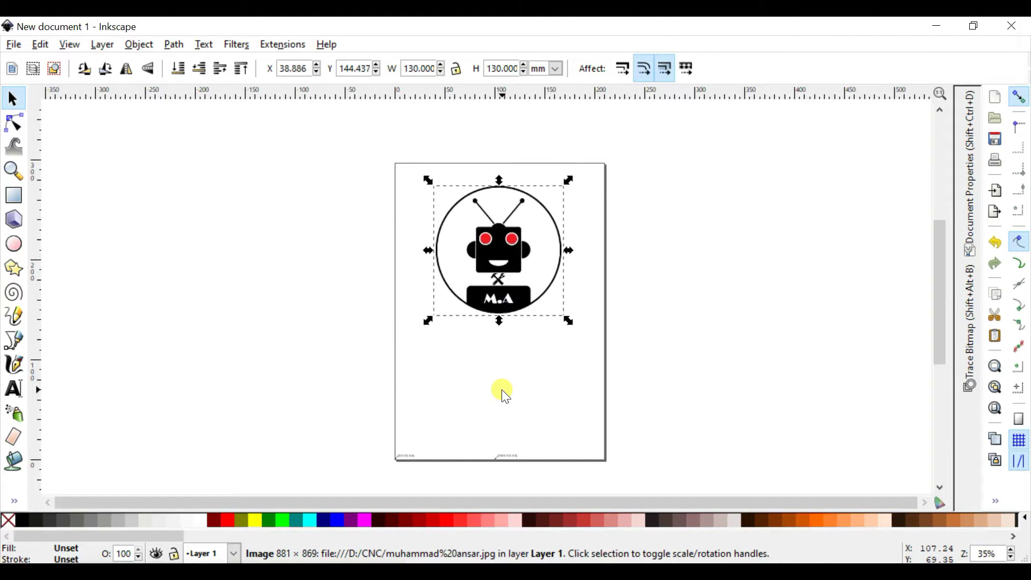
pyautogui.press('Right')
pyautogui.press('Right')
pyautogui.press('Right')
pyautogui.press('Up')
pyautogui.press('Up')
pyautogui.press('Up')
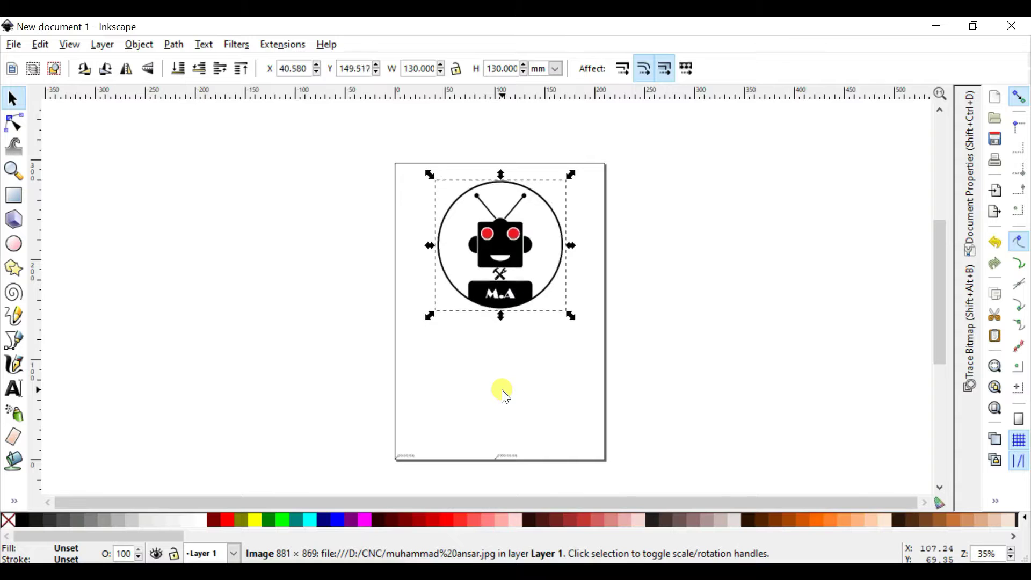
pyautogui.press('Right')
pyautogui.press('Up')
pyautogui.press('Up')
pyautogui.press('Up')
pyautogui.press('Up')
pyautogui.press('Up')
pyautogui.press('Up')
pyautogui.press('Up')
pyautogui.press('Up')
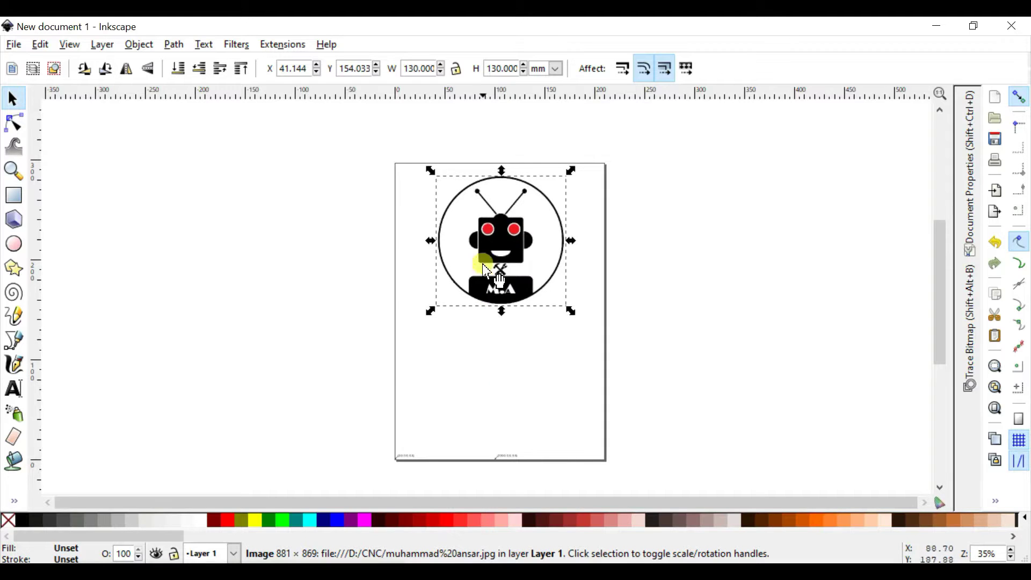
# - Trace the robot image with Grays mode into a vector path and put the Trace Bitmap panel away
pyautogui.click(174, 44)
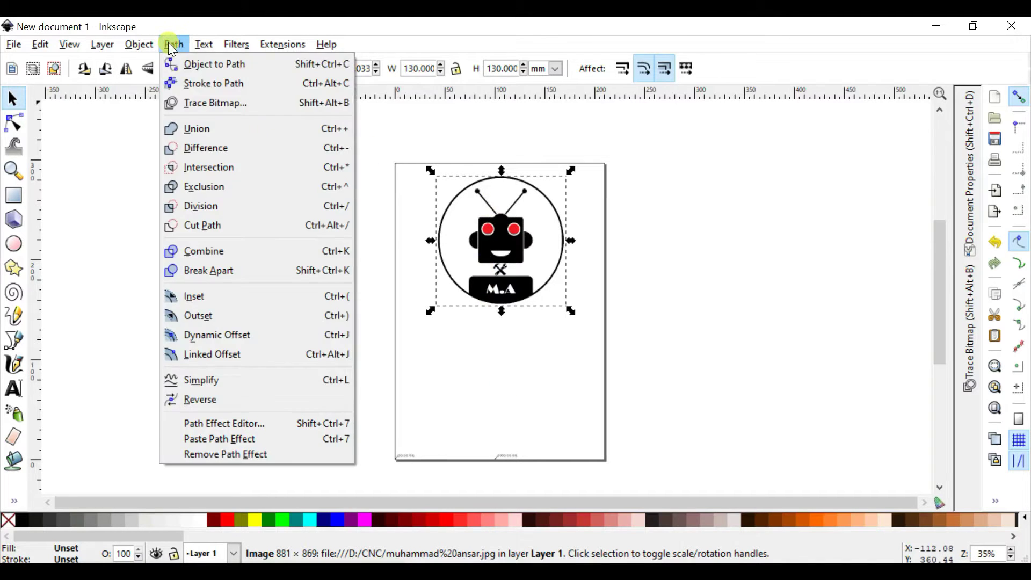
pyautogui.click(214, 102)
pyautogui.click(906, 272)
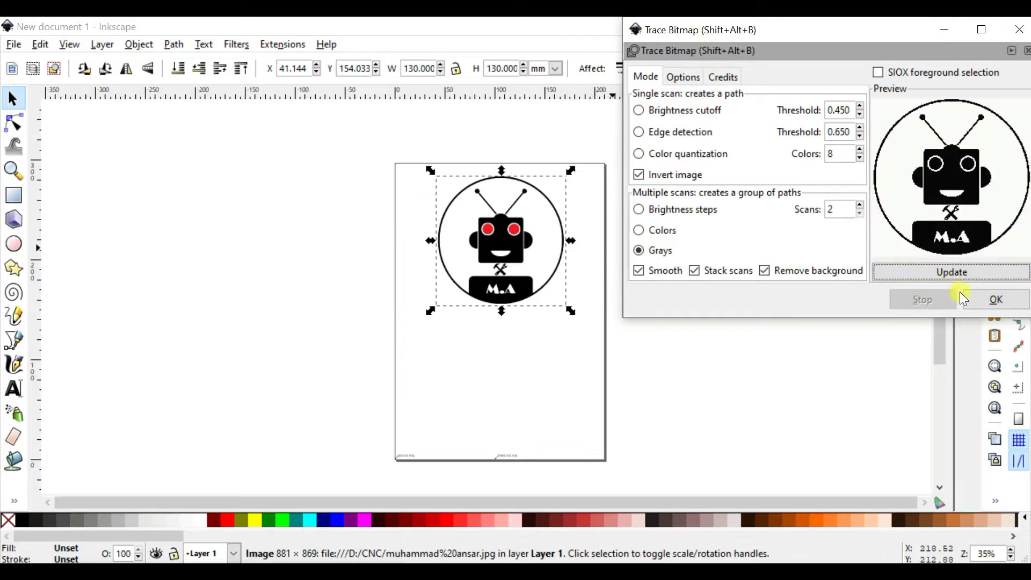
pyautogui.click(995, 298)
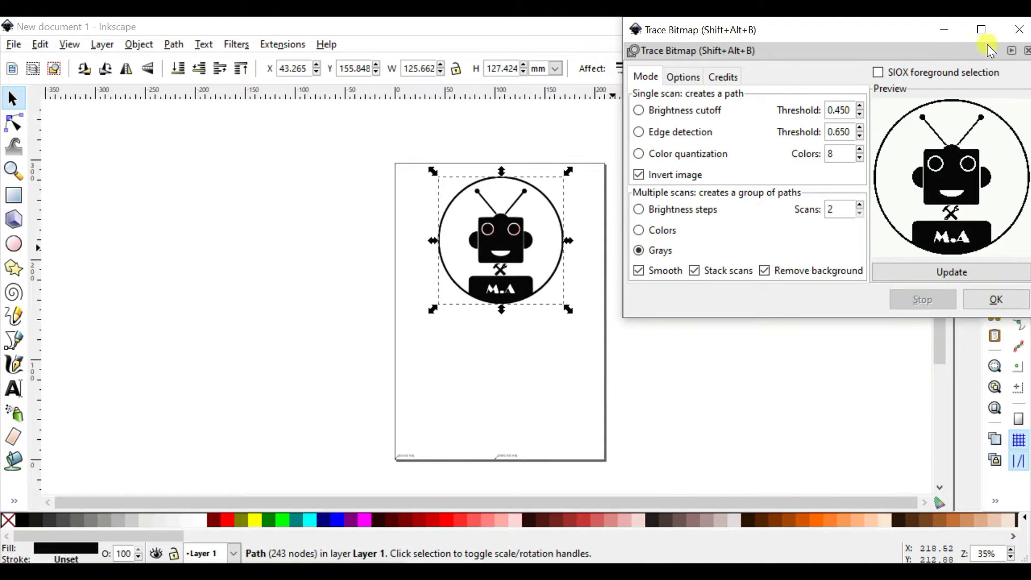
pyautogui.click(1011, 51)
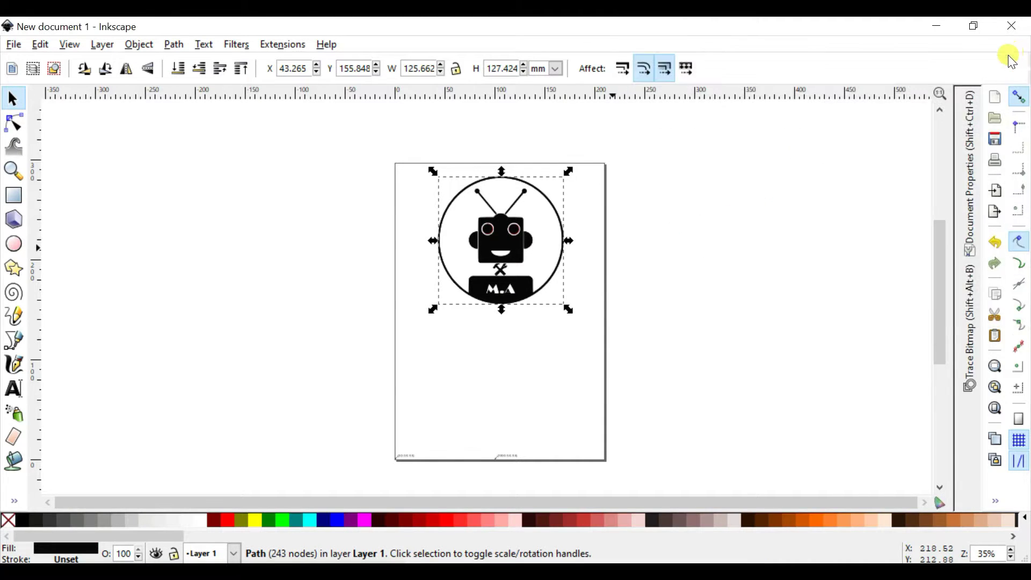
pyautogui.hotkey('ctrl', 'a')
# - Place a text cursor below the robot logo and set the font to Cambria Math
pyautogui.click(12, 393)
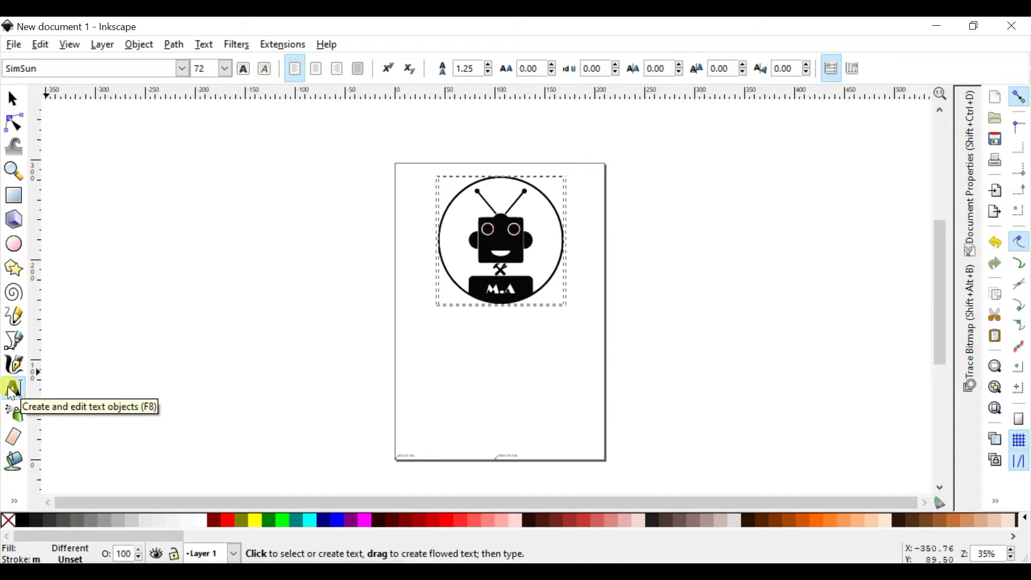
pyautogui.click(460, 353)
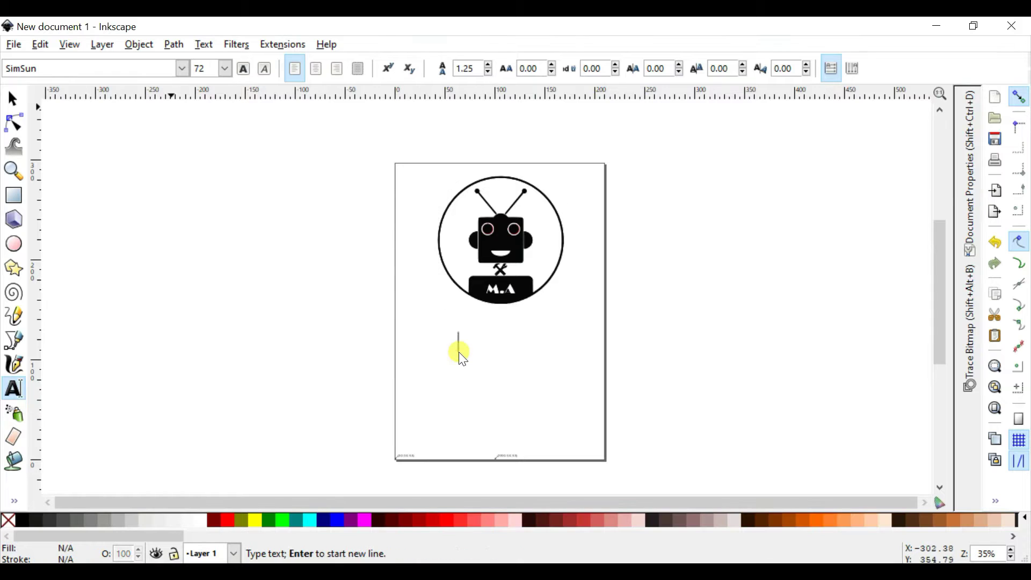
pyautogui.click(177, 66)
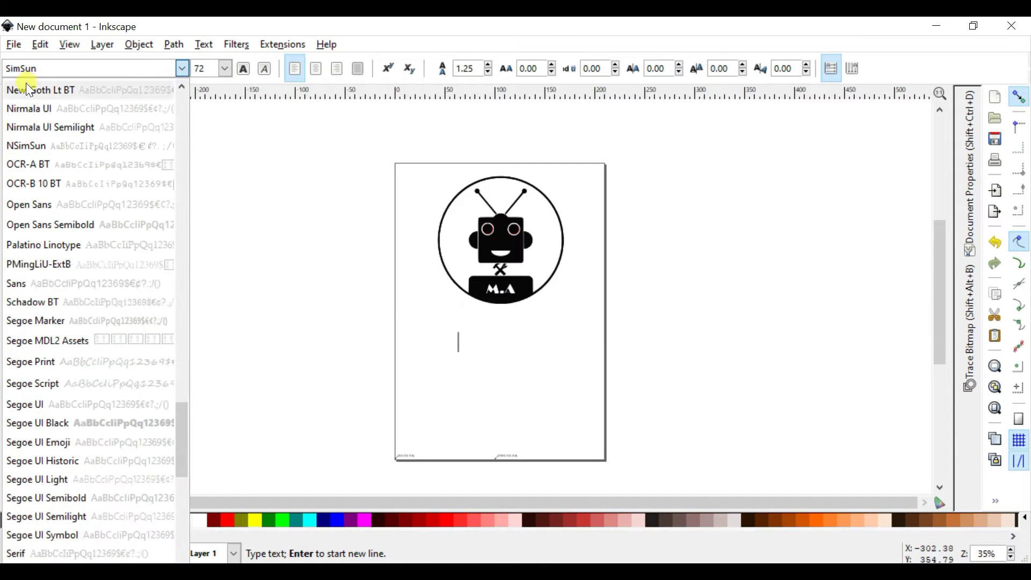
pyautogui.moveTo(22, 77)
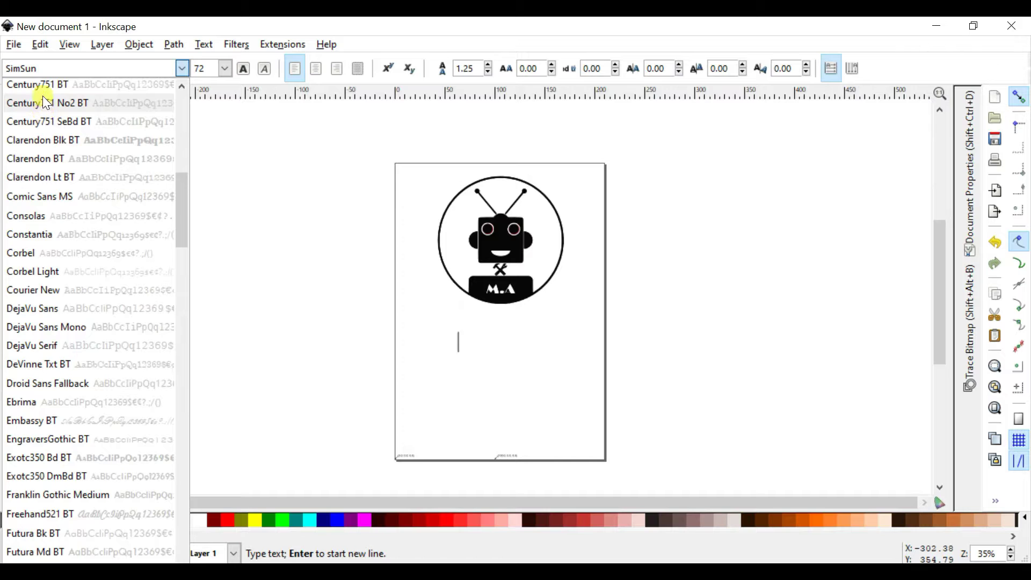
pyautogui.click(51, 128)
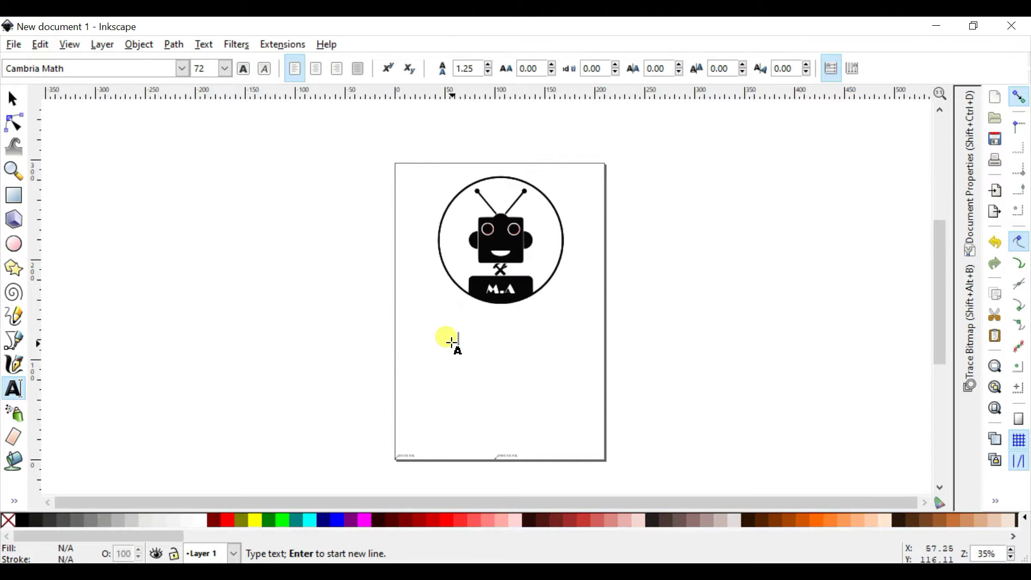
# - Type the creator's full name and move the text up just beneath the logo
pyautogui.write('Muhammad')
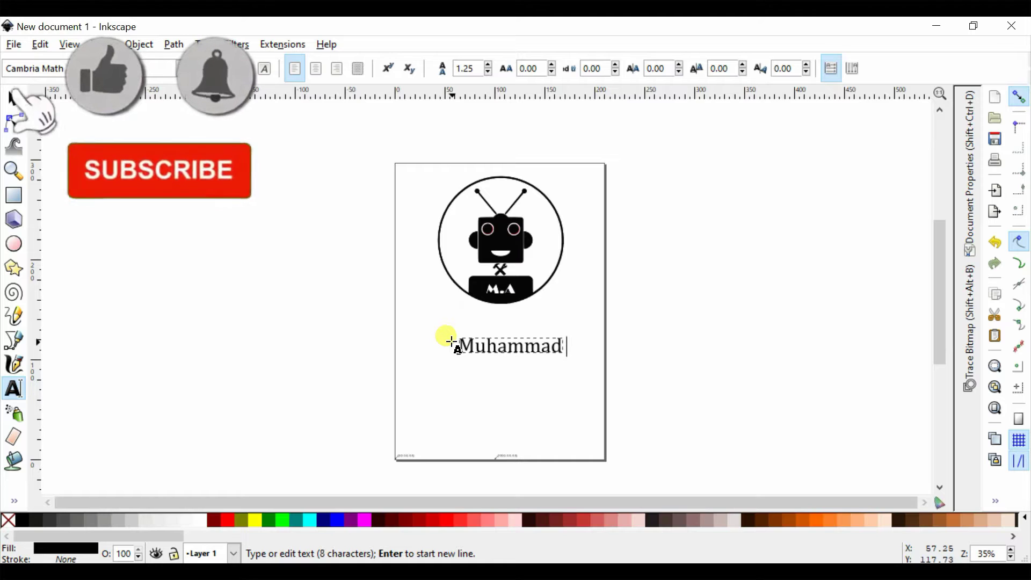
pyautogui.write(' Ansar')
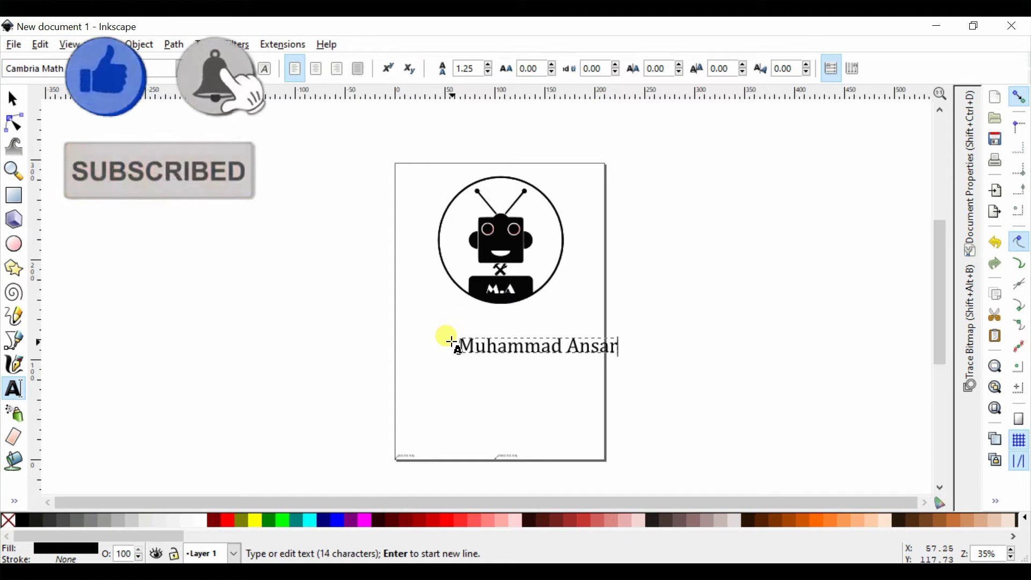
pyautogui.click(615, 345)
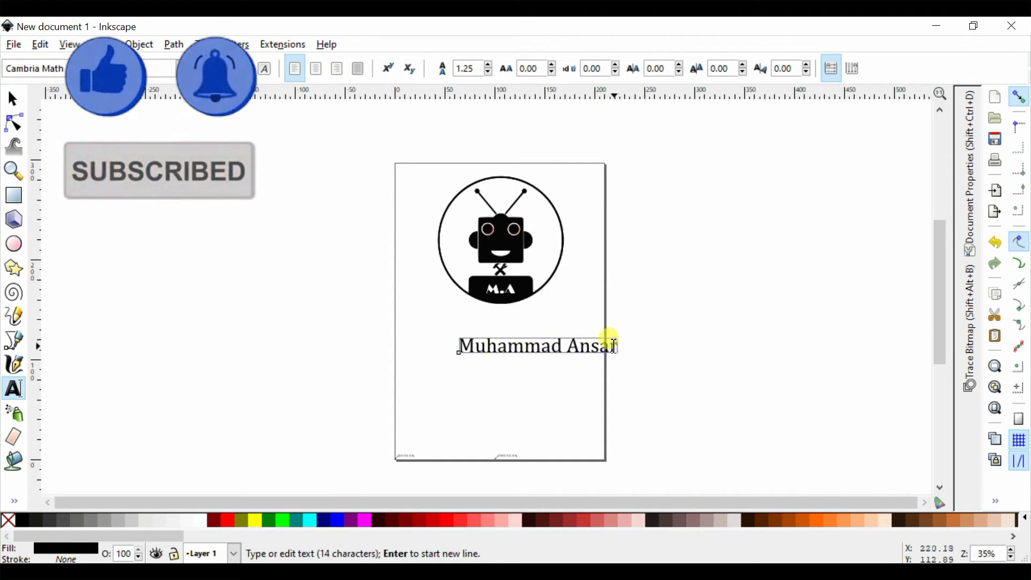
pyautogui.moveTo(615, 345); pyautogui.dragTo(439, 333)
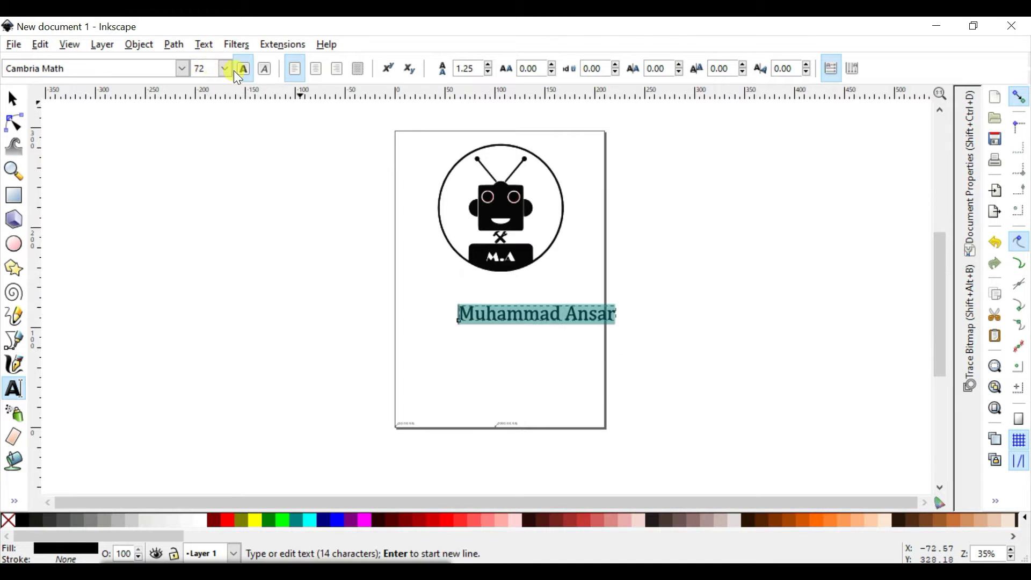
pyautogui.click(10, 100)
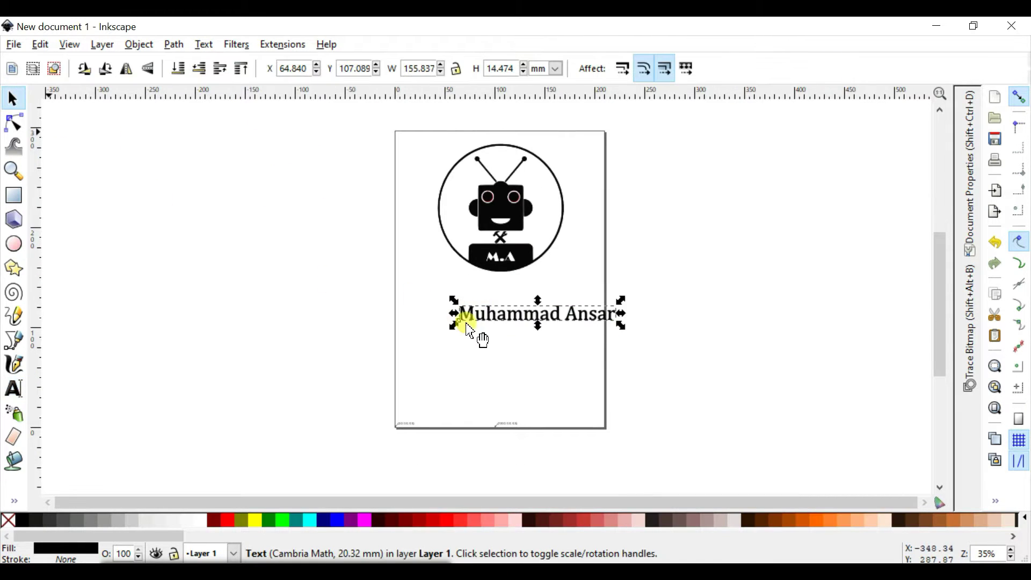
pyautogui.moveTo(500, 311); pyautogui.dragTo(462, 296)
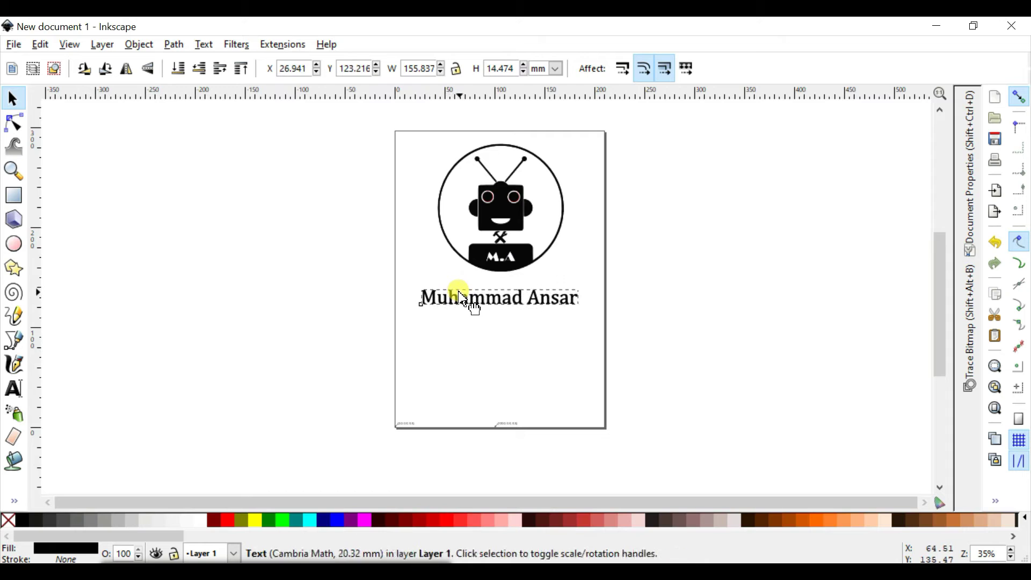
# - Enlarge the name text to about 168.7 × 35.4 mm, centred beneath the robot logo
pyautogui.moveTo(586, 311); pyautogui.dragTo(587, 324)
pyautogui.press('Escape')
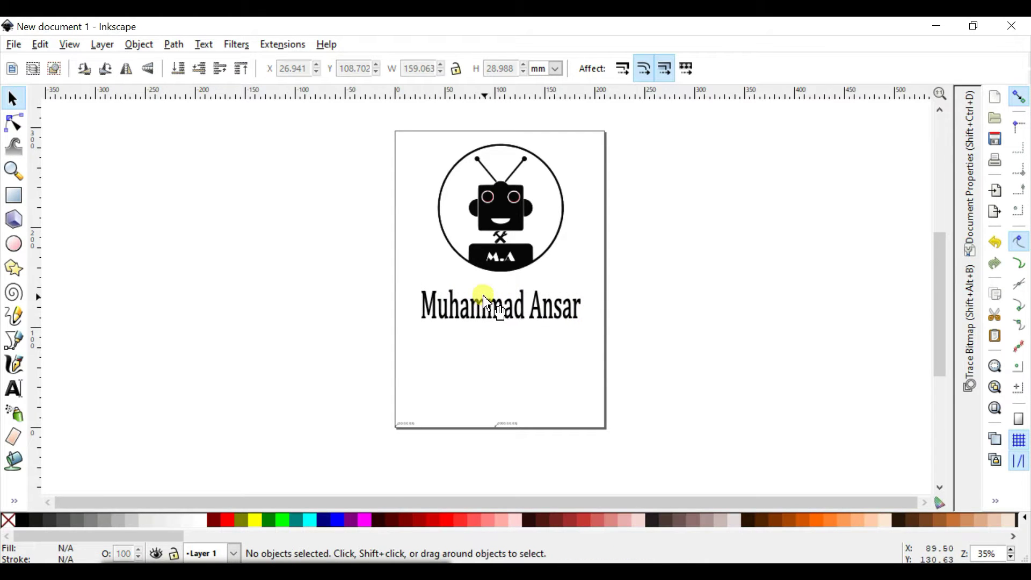
pyautogui.moveTo(406, 276); pyautogui.dragTo(633, 346)
pyautogui.press('Up')
pyautogui.press('Up')
pyautogui.press('Up')
pyautogui.press('Up')
pyautogui.press('Up')
pyautogui.press('Up')
pyautogui.press('Up')
pyautogui.press('Up')
pyautogui.press('Up')
pyautogui.press('Up')
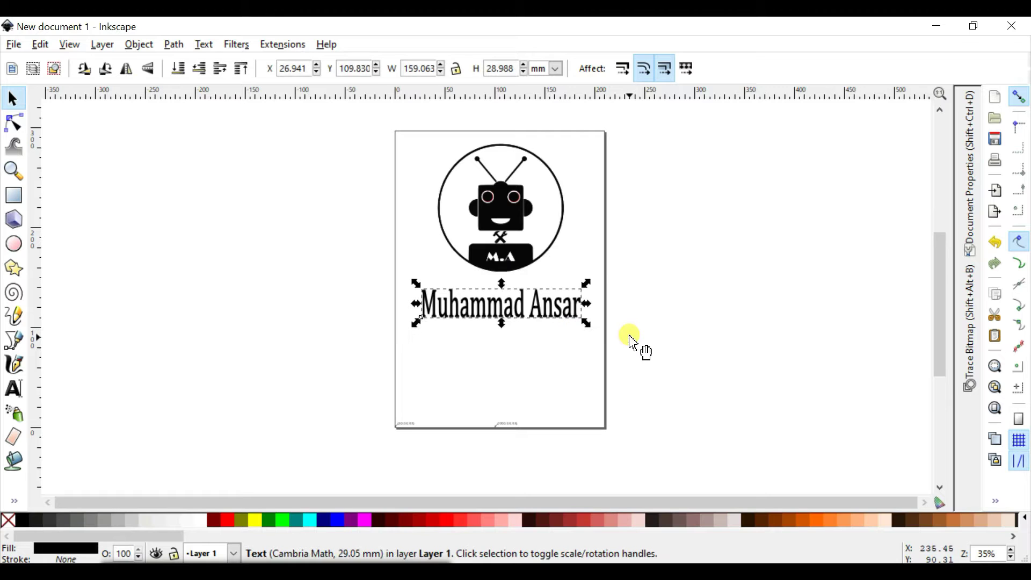
pyautogui.press('Up')
pyautogui.press('Up')
pyautogui.press('Up')
pyautogui.press('Up')
pyautogui.press('Up')
pyautogui.press('Up')
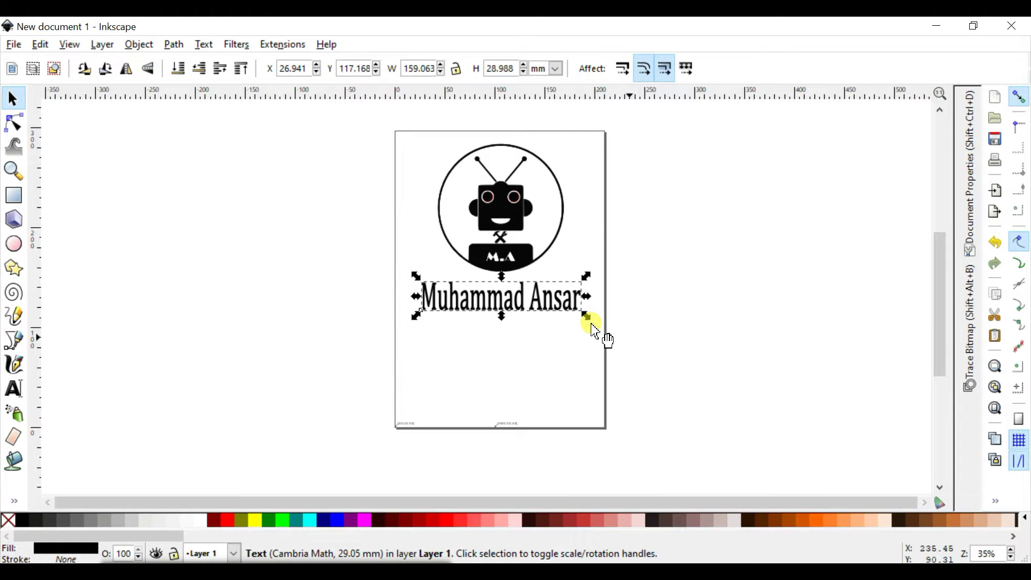
pyautogui.press('Left')
pyautogui.press('Left')
pyautogui.press('Left')
pyautogui.moveTo(586, 316); pyautogui.dragTo(594, 326)
pyautogui.press('Left')
pyautogui.press('Left')
pyautogui.press('Left')
pyautogui.press('Left')
pyautogui.press('Left')
pyautogui.press('Left')
pyautogui.press('Left')
pyautogui.press('Left')
pyautogui.press('Left')
pyautogui.press('Left')
pyautogui.press('Left')
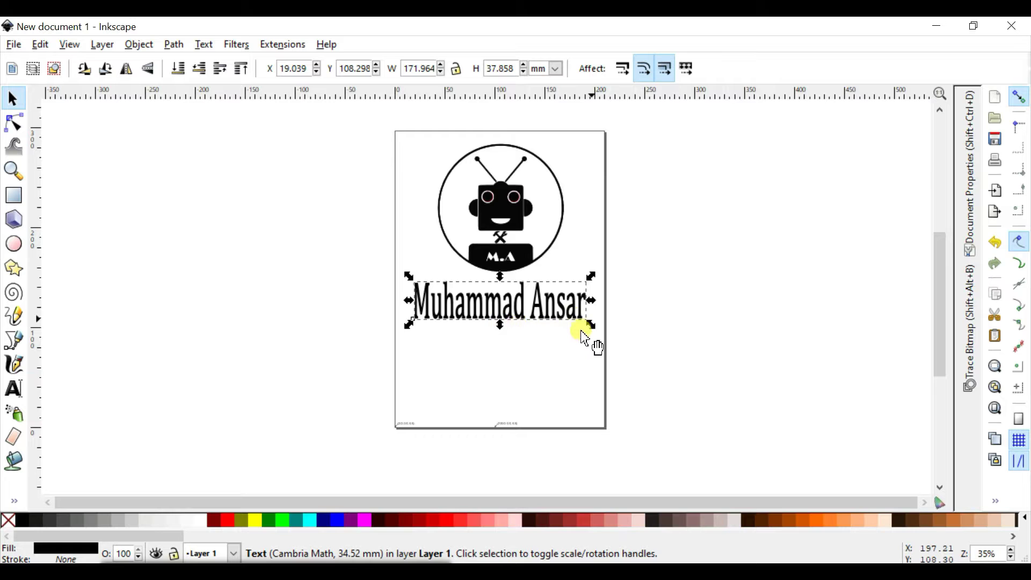
pyautogui.moveTo(591, 325); pyautogui.dragTo(587, 322)
pyautogui.click(514, 357)
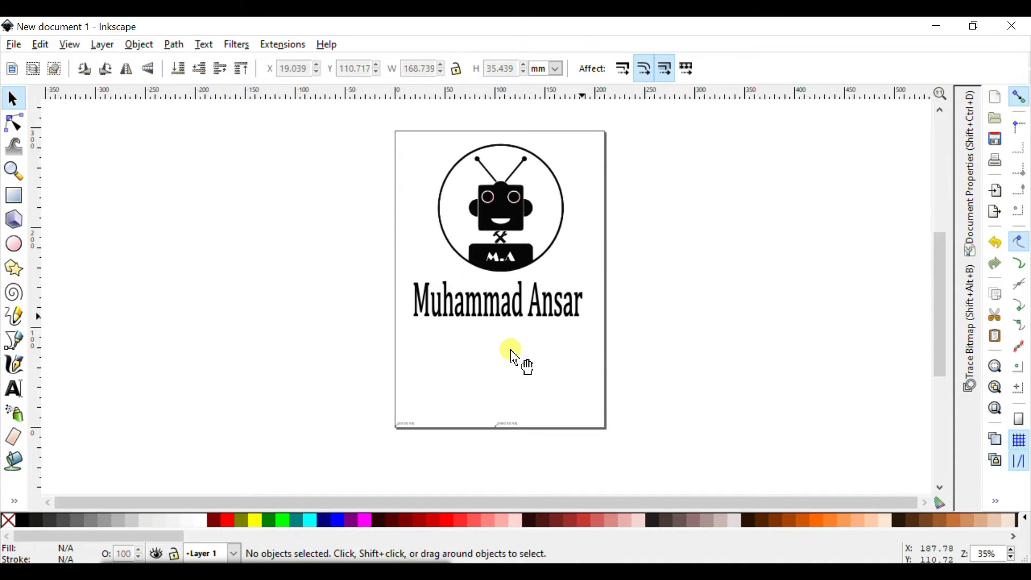
pyautogui.click(14, 46)
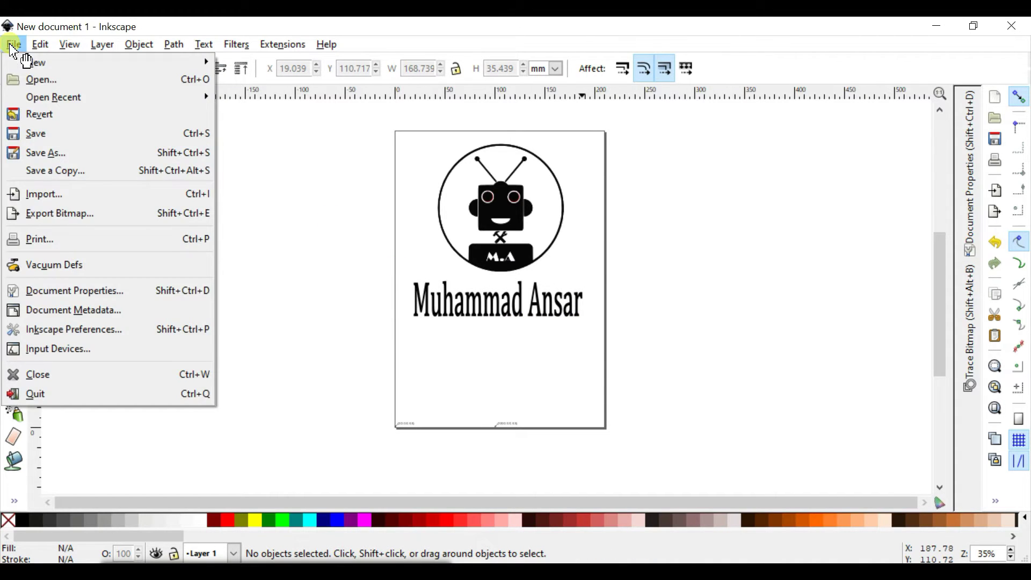
# - Open YouTube-logo-dark.png with the default bitmap import settings
pyautogui.click(33, 79)
pyautogui.click(310, 153)
pyautogui.click(379, 425)
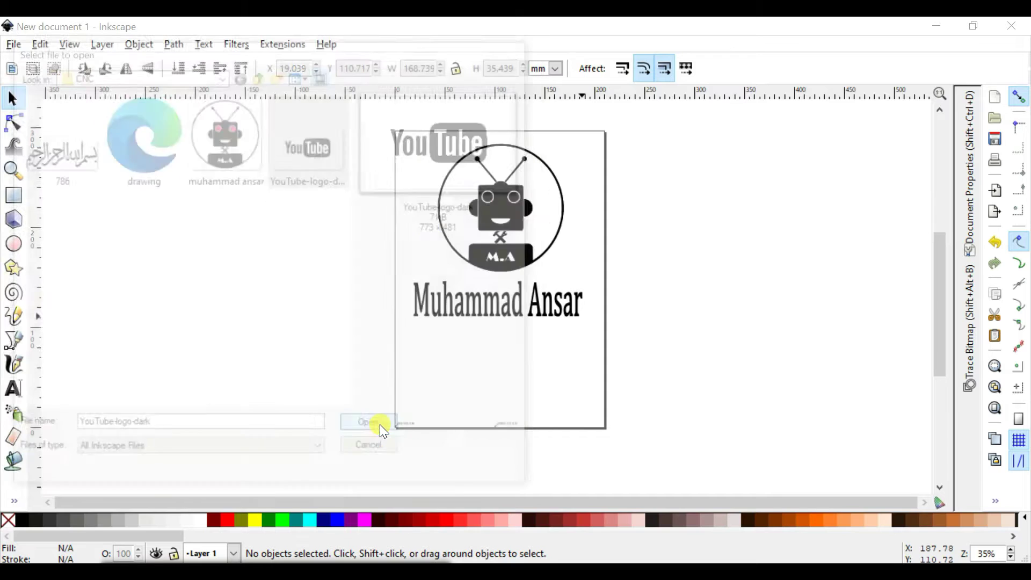
pyautogui.click(596, 368)
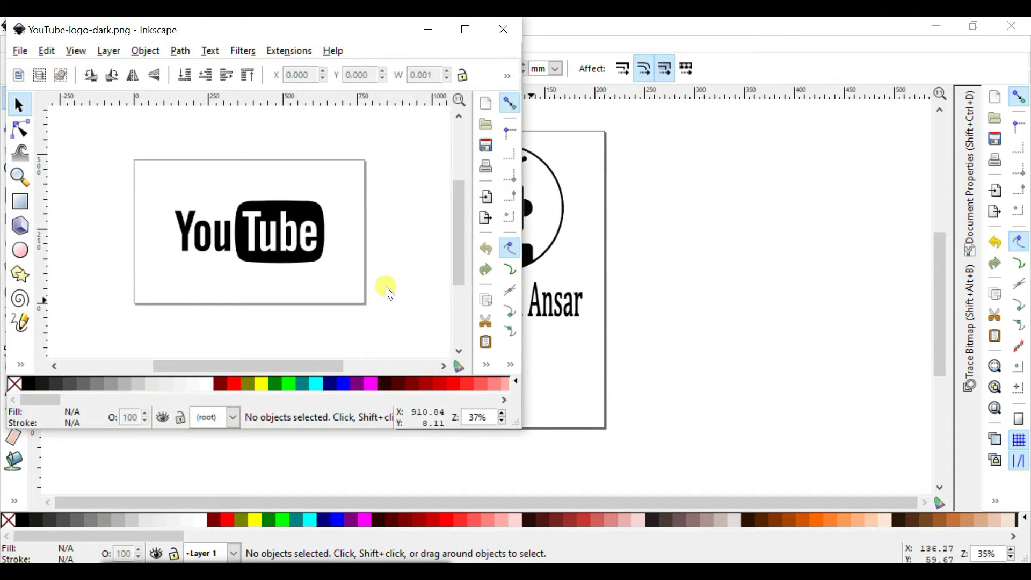
# - Copy the YouTube logo into the logo document and place it below the name text
pyautogui.rightClick(276, 236)
pyautogui.click(238, 221)
pyautogui.moveTo(75, 147); pyautogui.dragTo(385, 265)
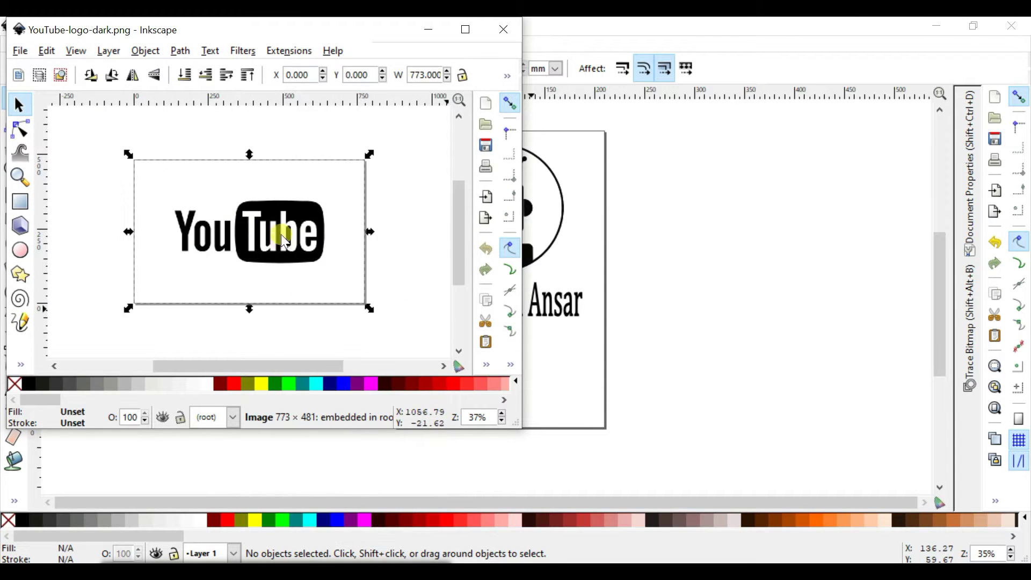
pyautogui.rightClick(274, 209)
pyautogui.click(341, 285)
pyautogui.click(571, 357)
pyautogui.rightClick(484, 352)
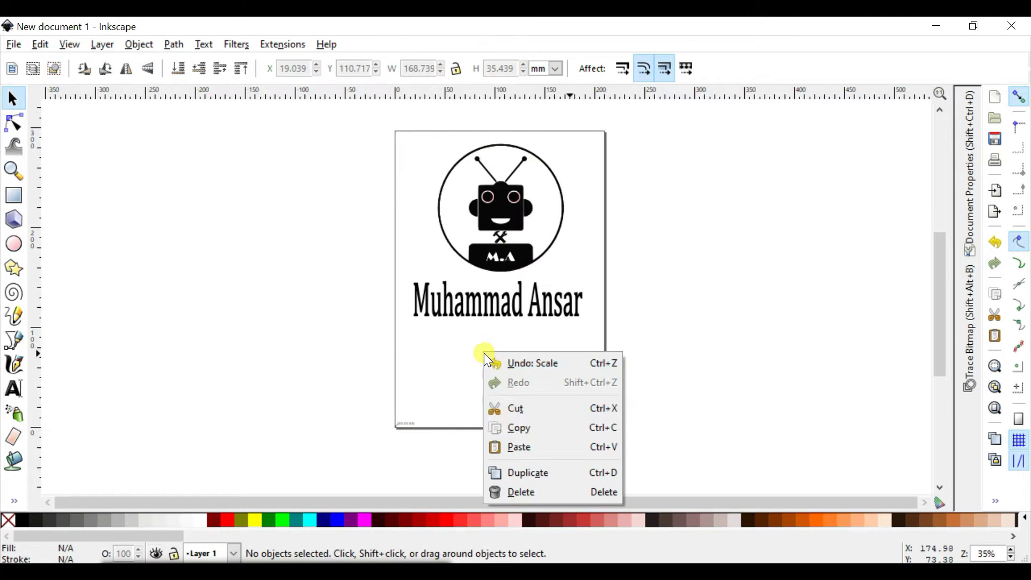
pyautogui.click(515, 445)
pyautogui.moveTo(519, 436); pyautogui.dragTo(509, 359)
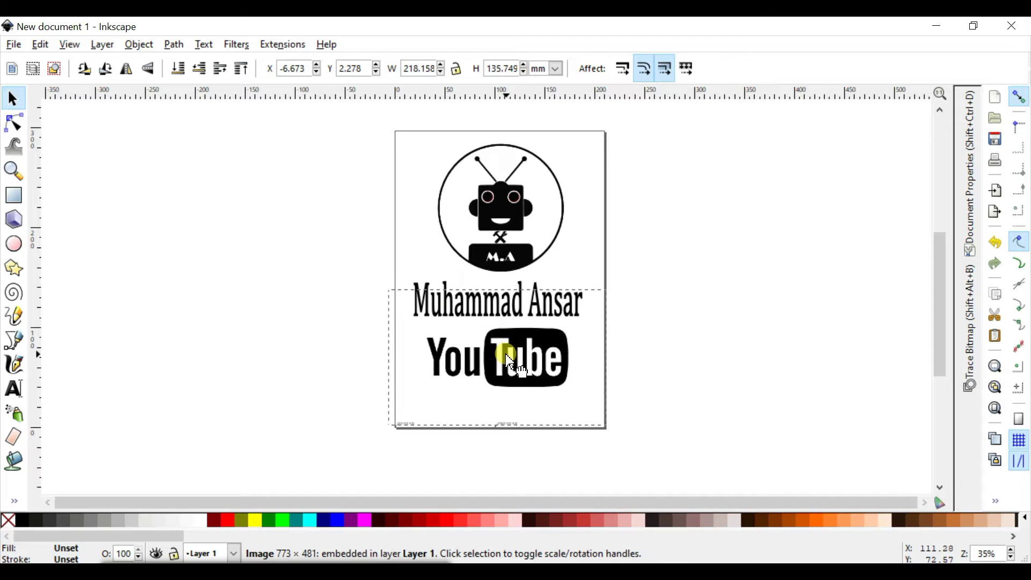
# - Trace the YouTube logo into a 159-node vector path and select all the artwork
pyautogui.click(167, 47)
pyautogui.click(202, 101)
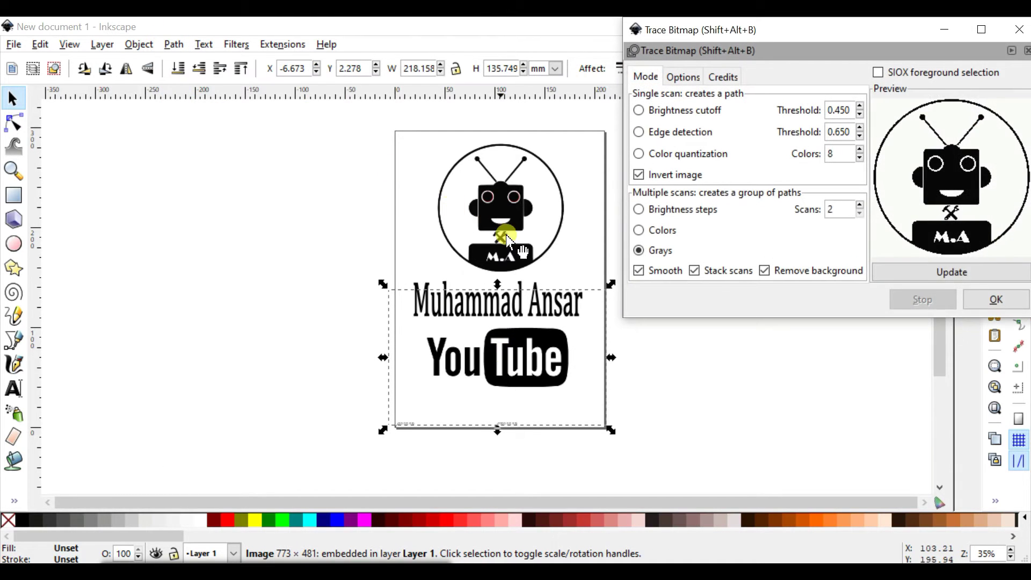
pyautogui.click(968, 272)
pyautogui.click(999, 298)
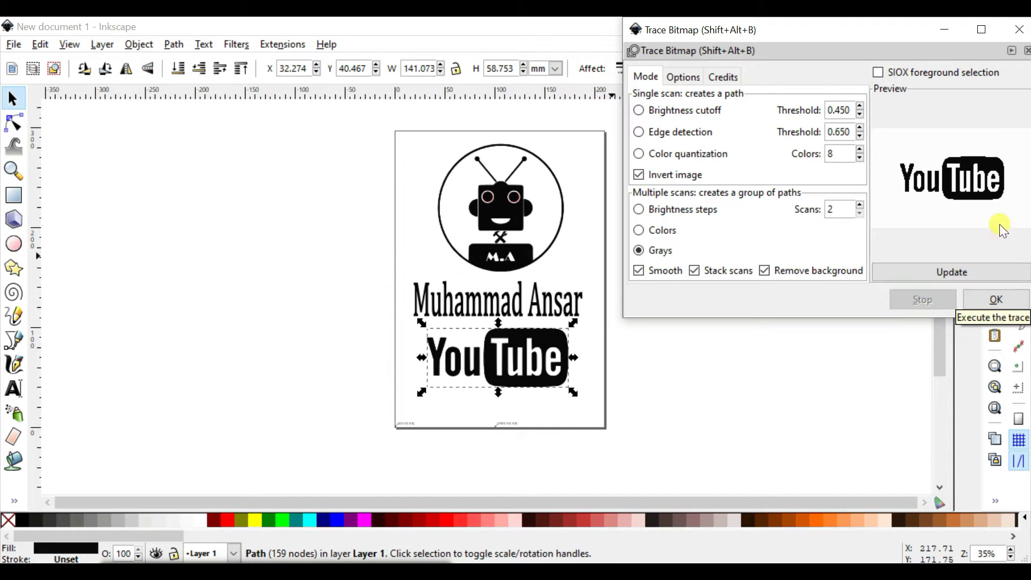
pyautogui.click(1013, 50)
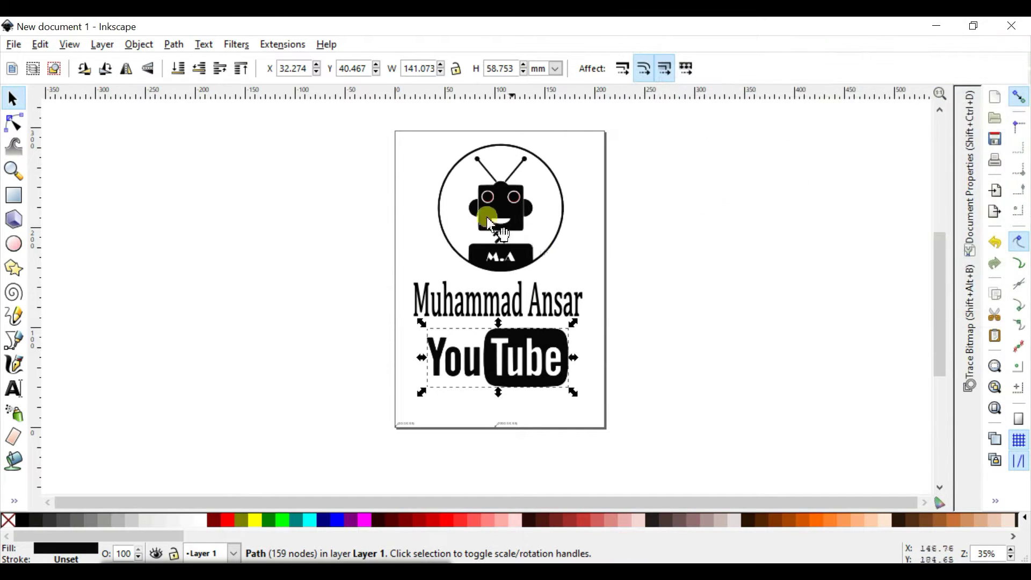
pyautogui.moveTo(369, 117); pyautogui.dragTo(641, 431)
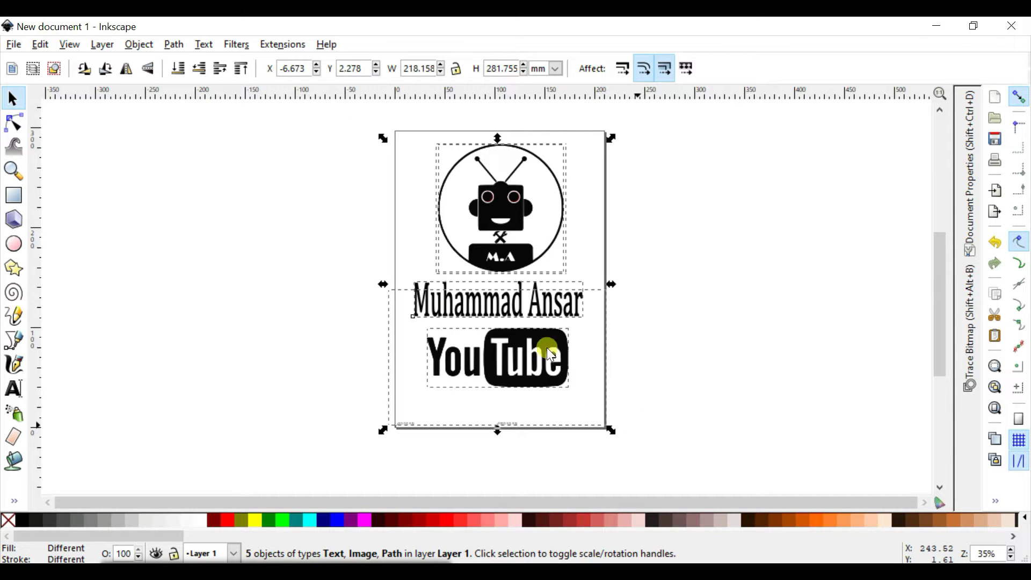
# - Convert all the selected artwork to paths, then clear the selection
pyautogui.click(173, 44)
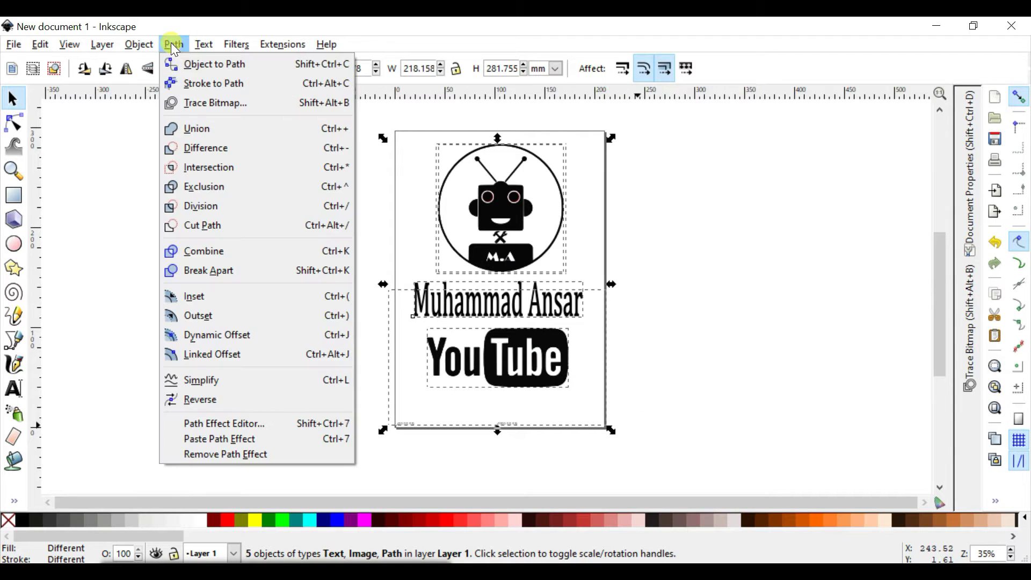
pyautogui.click(199, 67)
pyautogui.click(14, 122)
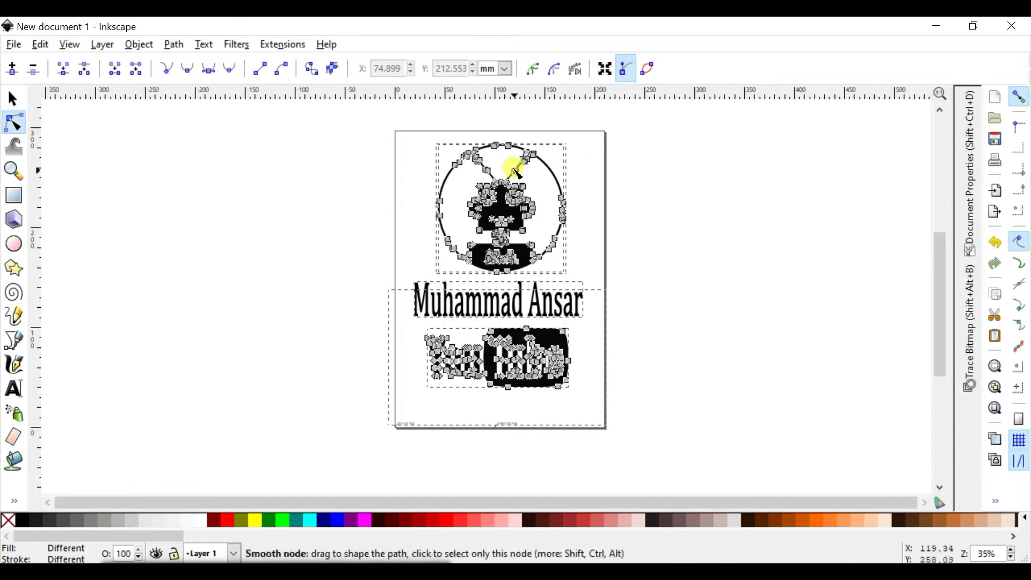
pyautogui.click(620, 175)
# - Export G-code with MI GRBL Z-AXIS Servo Controller and check servo_0002 in Notepad
pyautogui.click(278, 46)
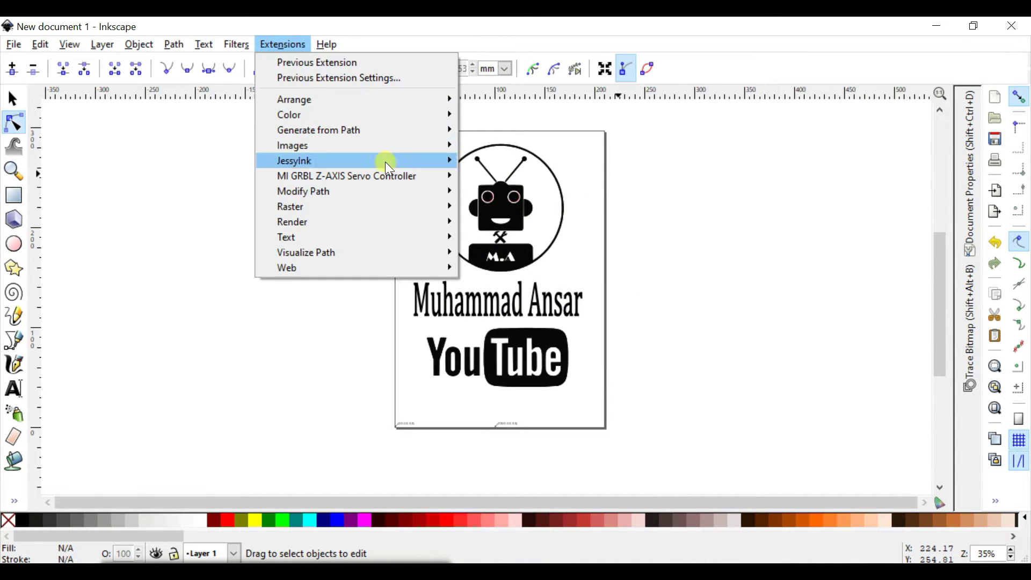
pyautogui.moveTo(419, 177)
pyautogui.click(494, 177)
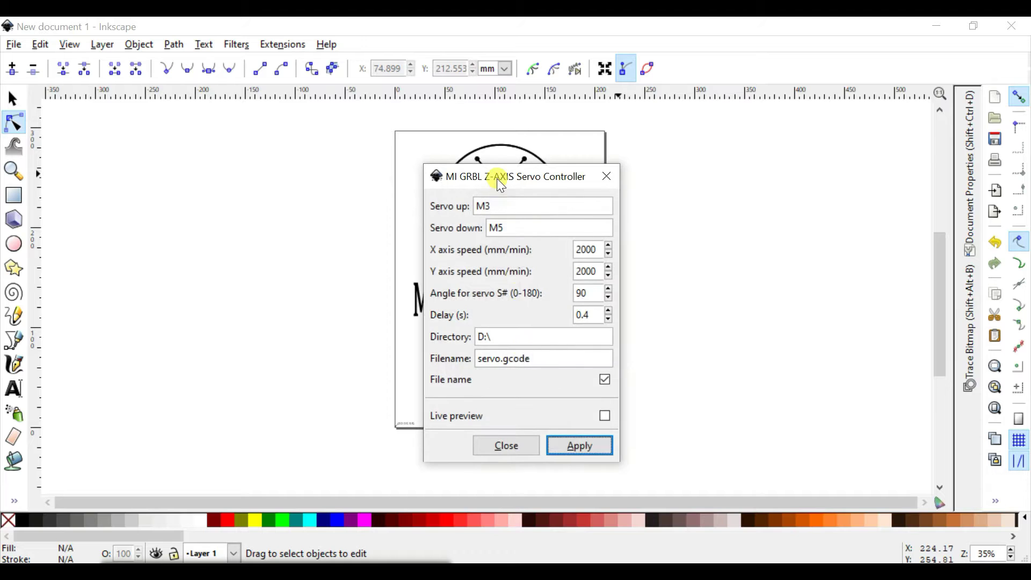
pyautogui.click(586, 444)
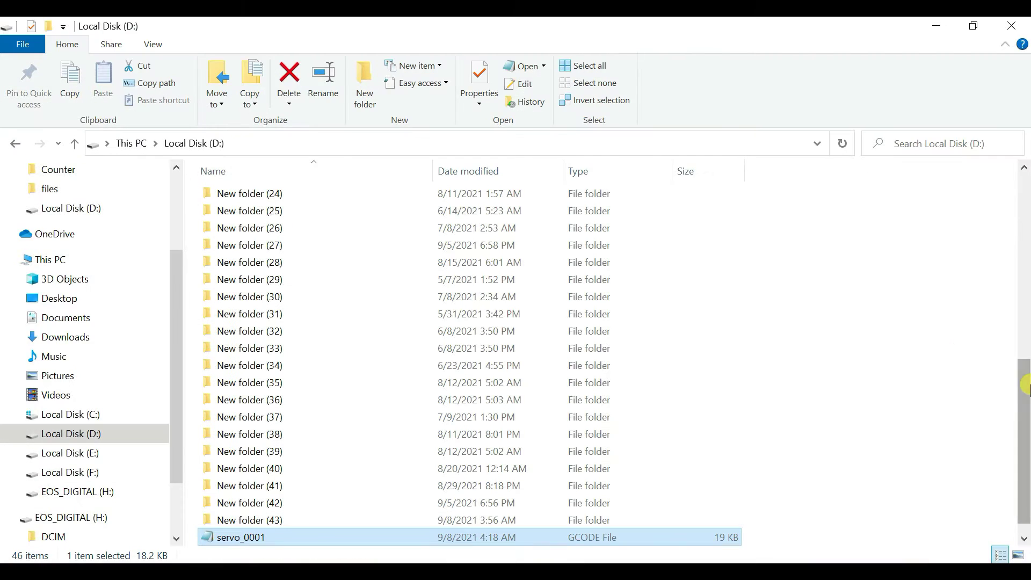
pyautogui.scroll(-1, 1025, 386)
pyautogui.doubleClick(610, 538)
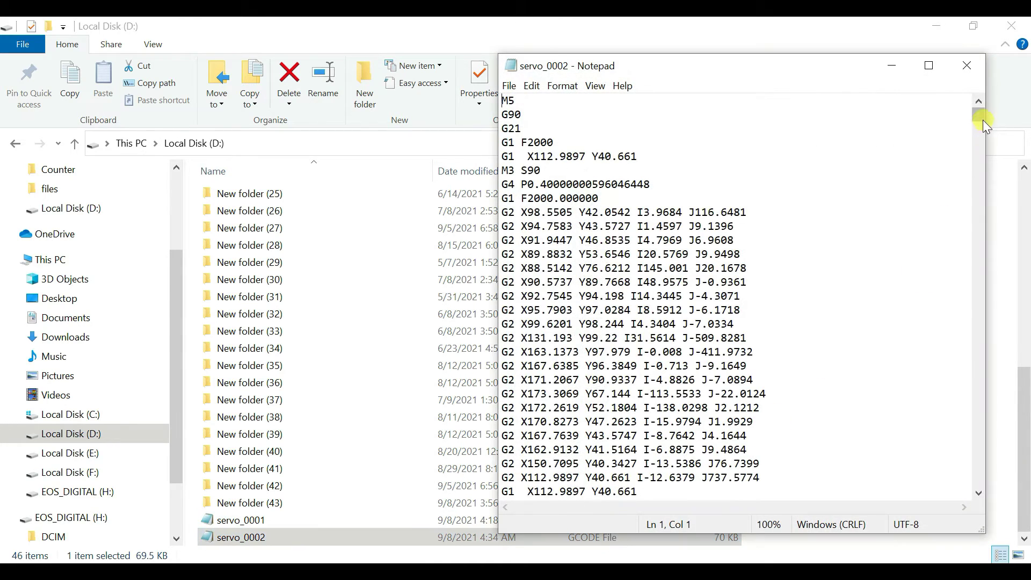
pyautogui.moveTo(982, 120); pyautogui.dragTo(978, 475)
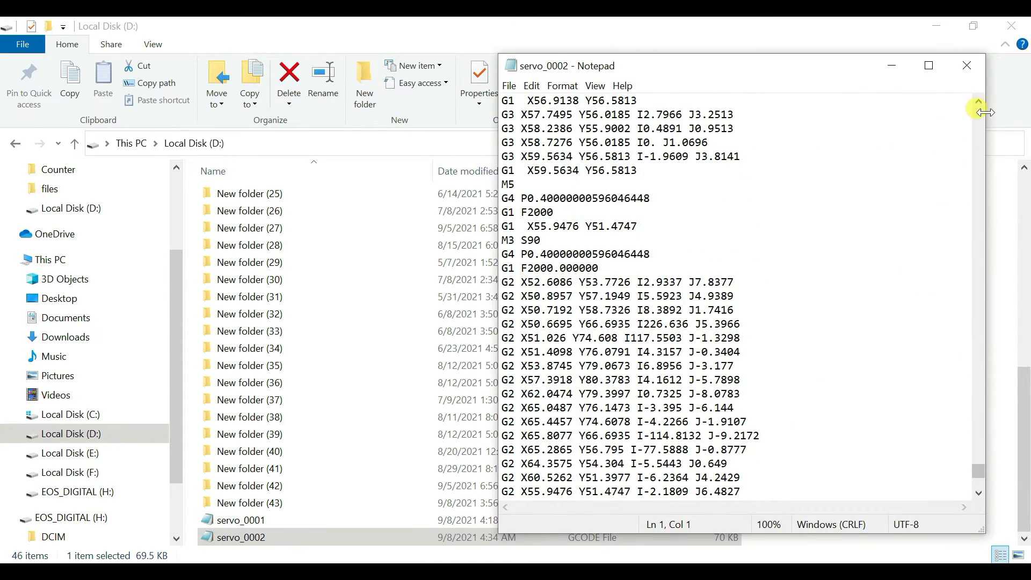
pyautogui.click(976, 65)
pyautogui.click(725, 558)
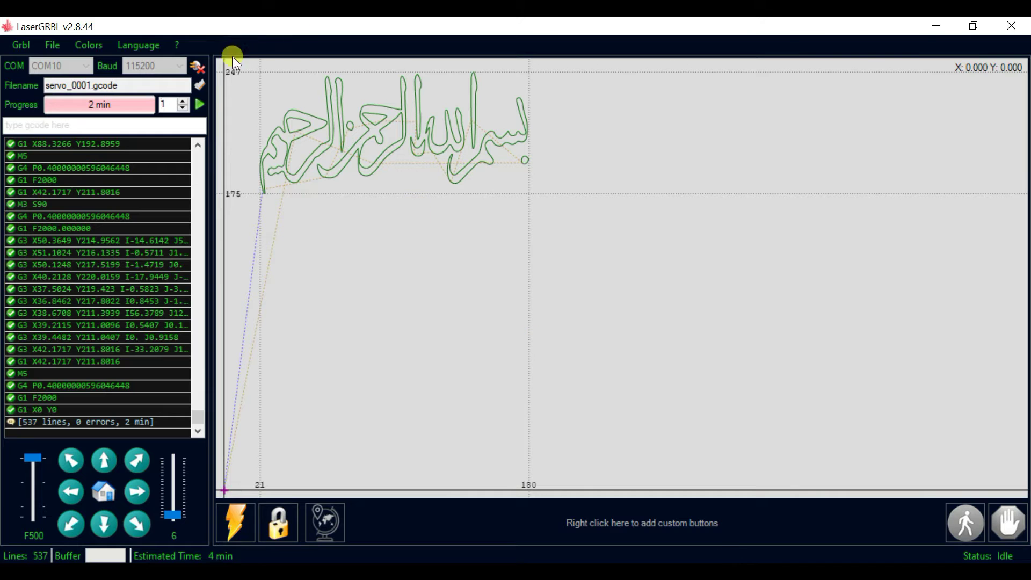
# - Load servo_0002.gcode in LaserGRBL and start the plotting job
pyautogui.click(194, 82)
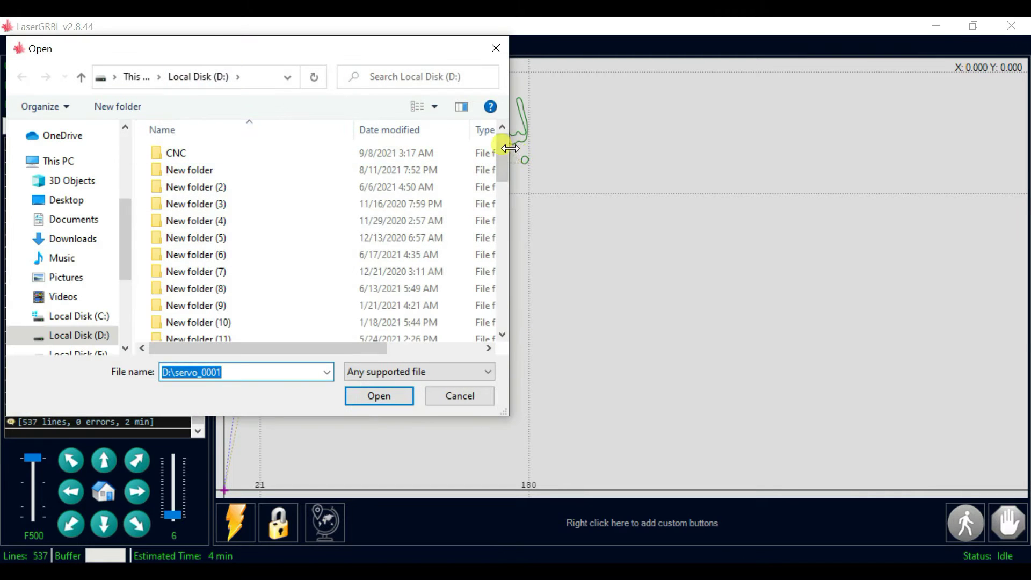
pyautogui.moveTo(497, 156); pyautogui.dragTo(260, 341)
pyautogui.doubleClick(213, 329)
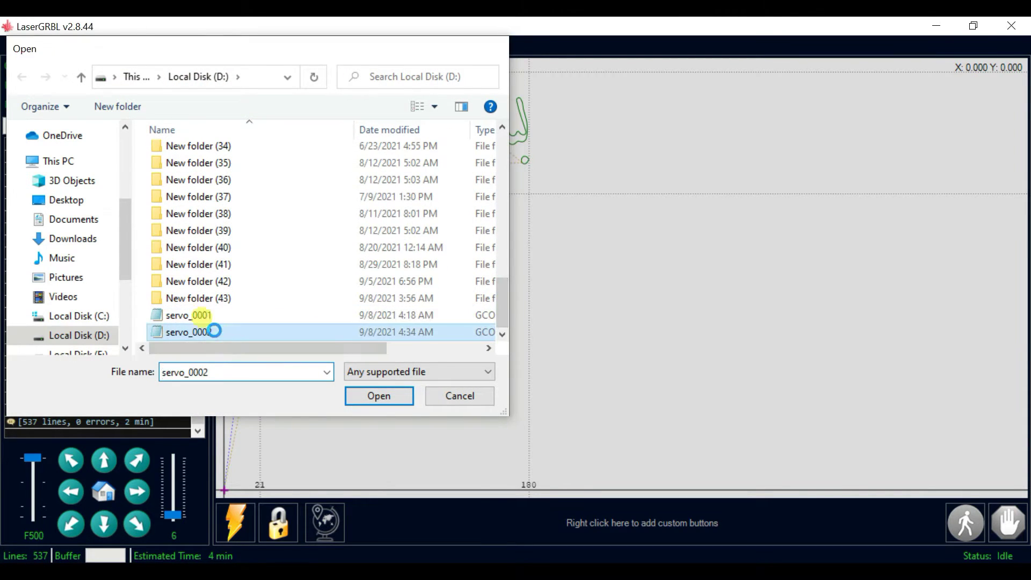
pyautogui.click(199, 104)
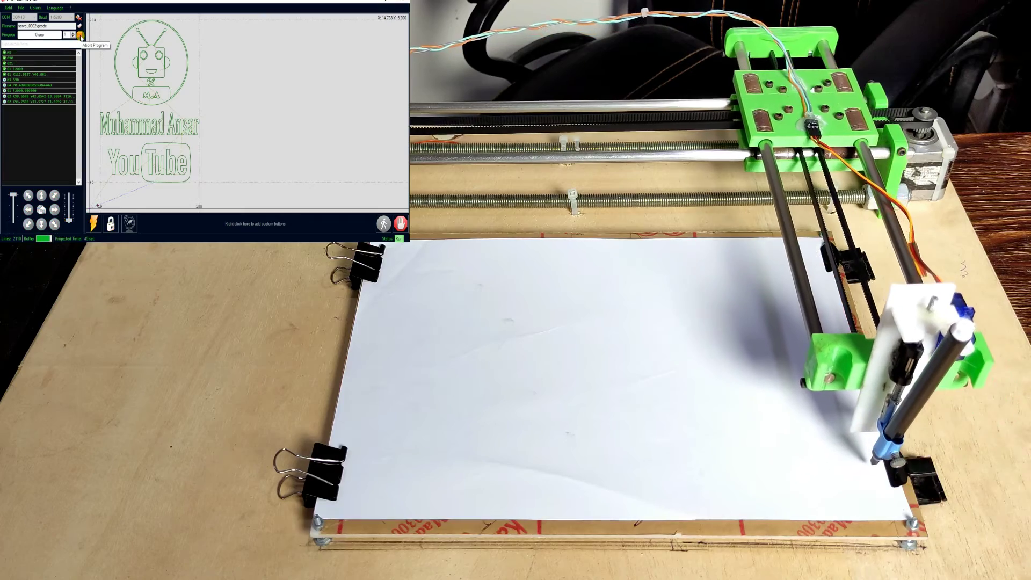